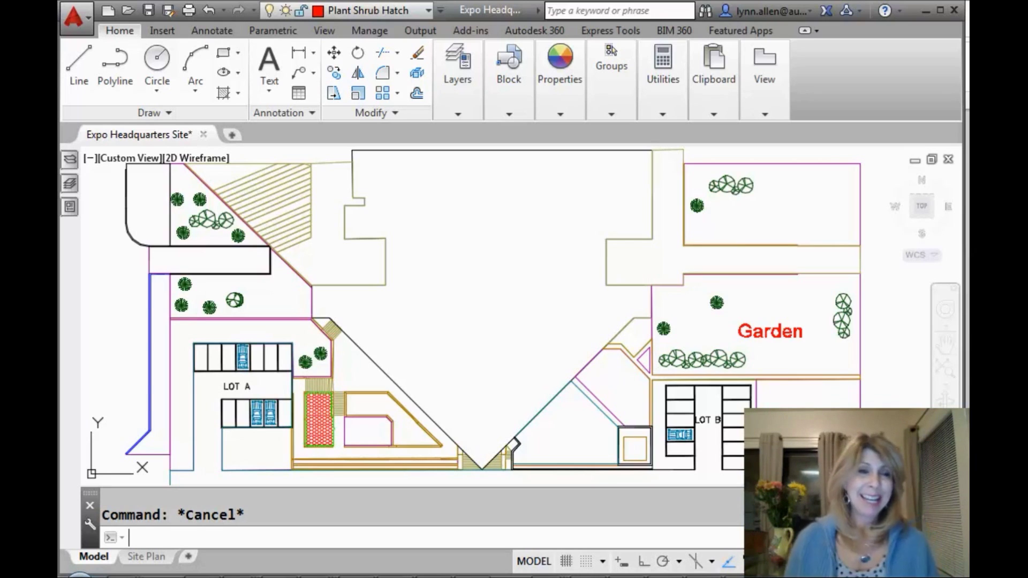
In the layer list, select Plant Shrubs and add three new layers, Layer1 through Layer3
click(68, 185)
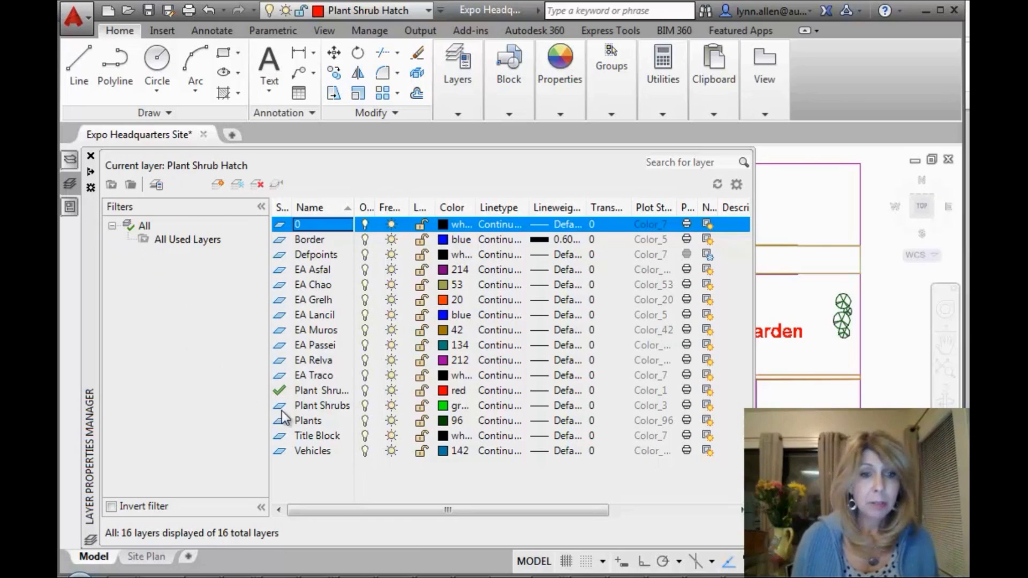
click(304, 406)
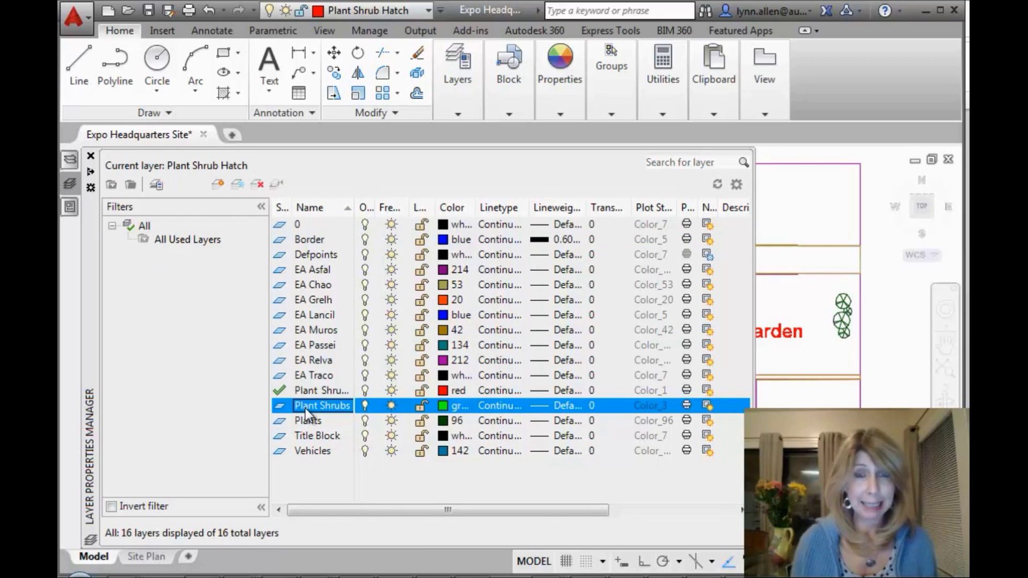
click(220, 181)
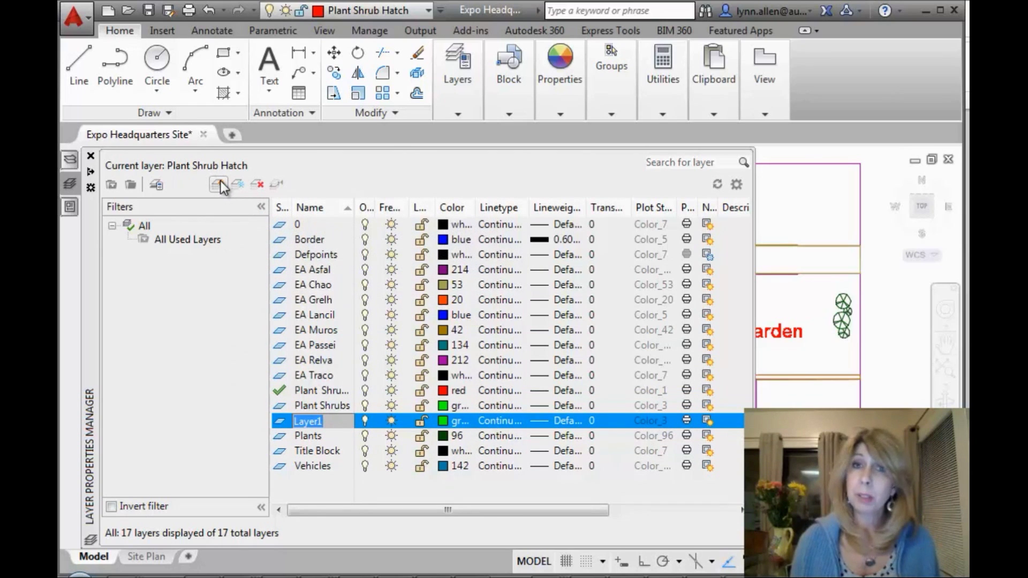
click(220, 181)
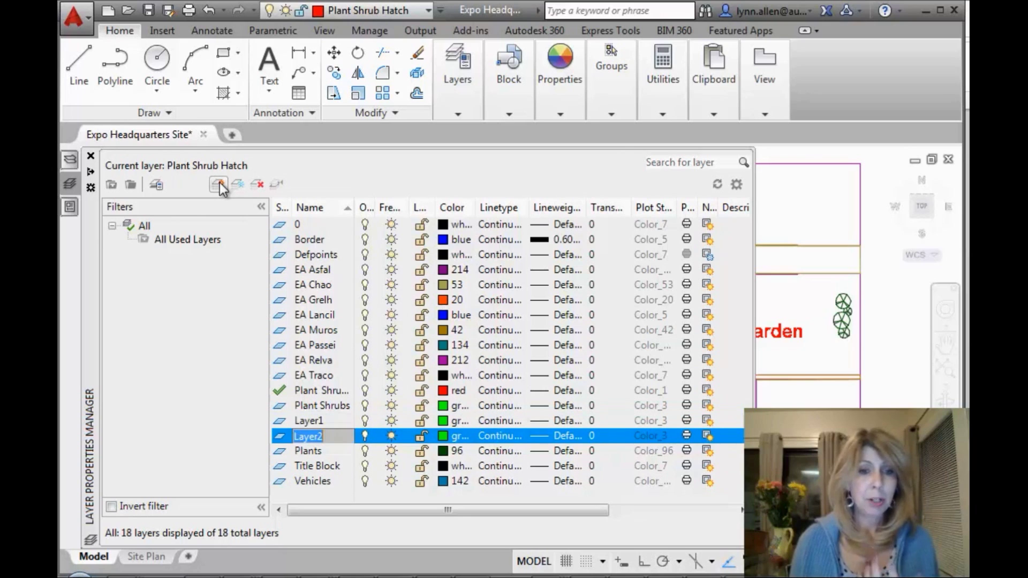
click(219, 182)
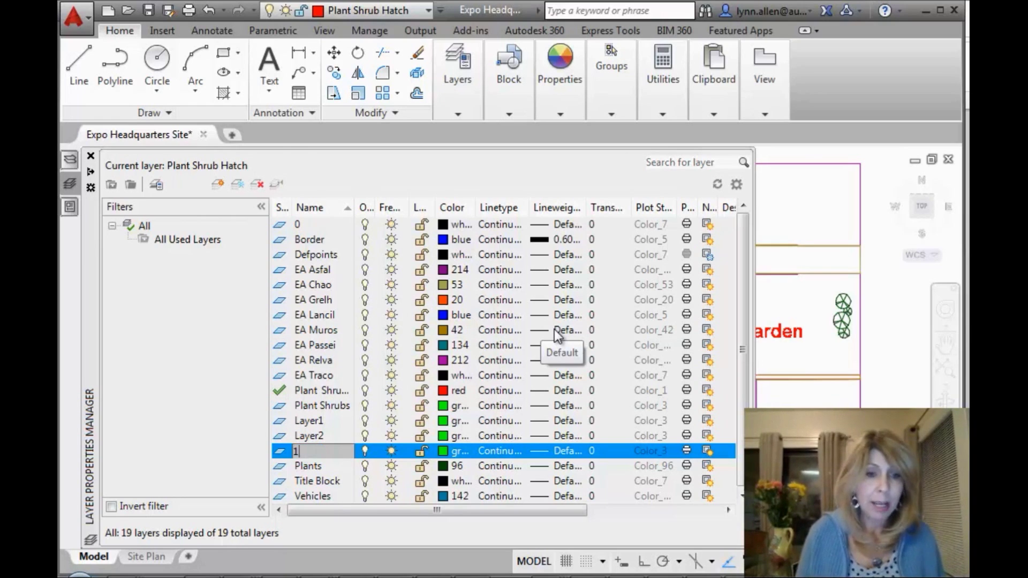
Enter the comma-separated names '12,3,' in the layer name field to create layers 1, 2 and 3
text(12)
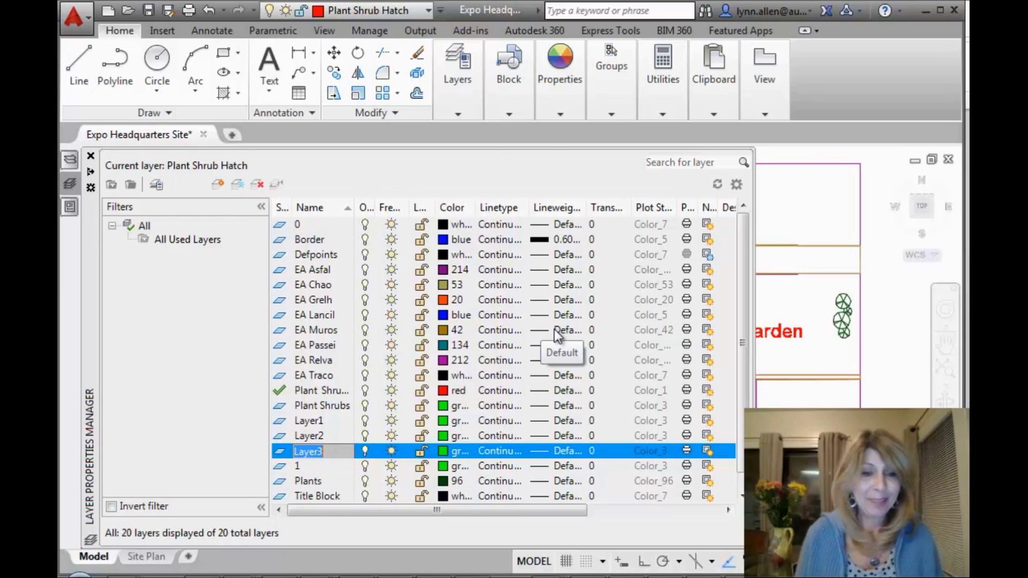
text(,3,)
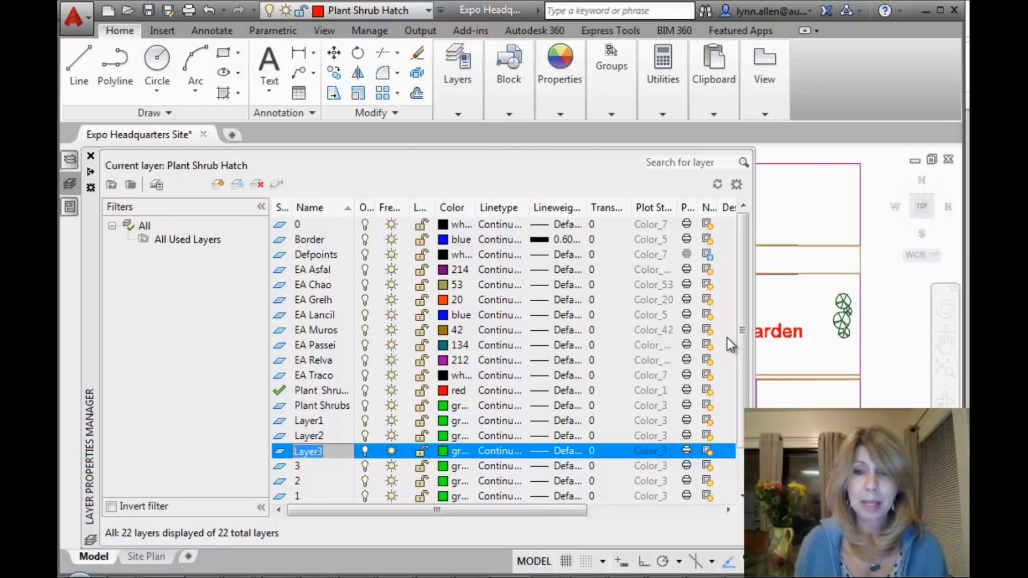
Drag a selection window over the layers from EA Muros down to Plant Shrubs
drag(727, 335, 302, 410)
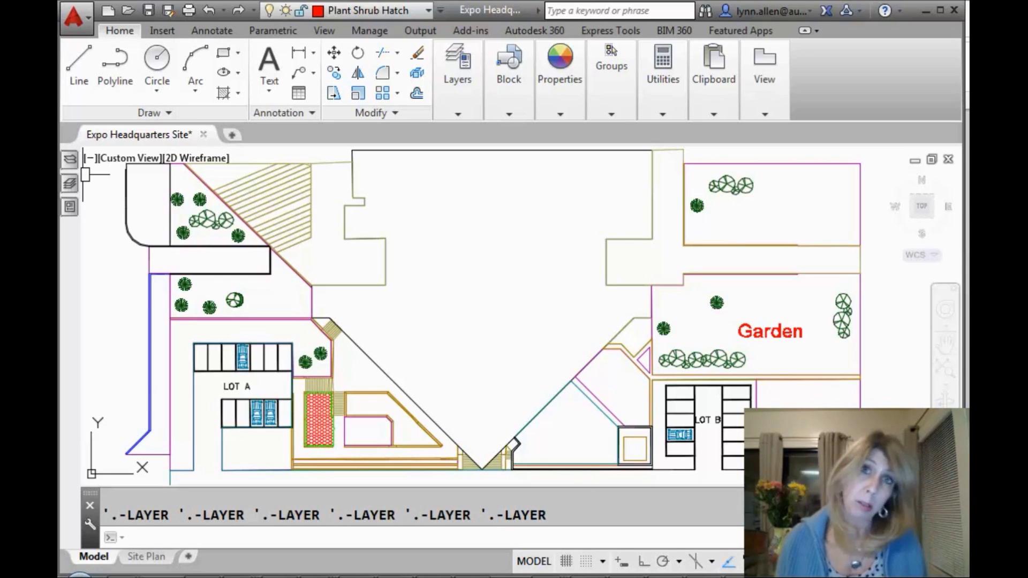
Set UNDO Control > Layer to No so layer dialog changes undo as separate steps
text(undo)
key(Return)
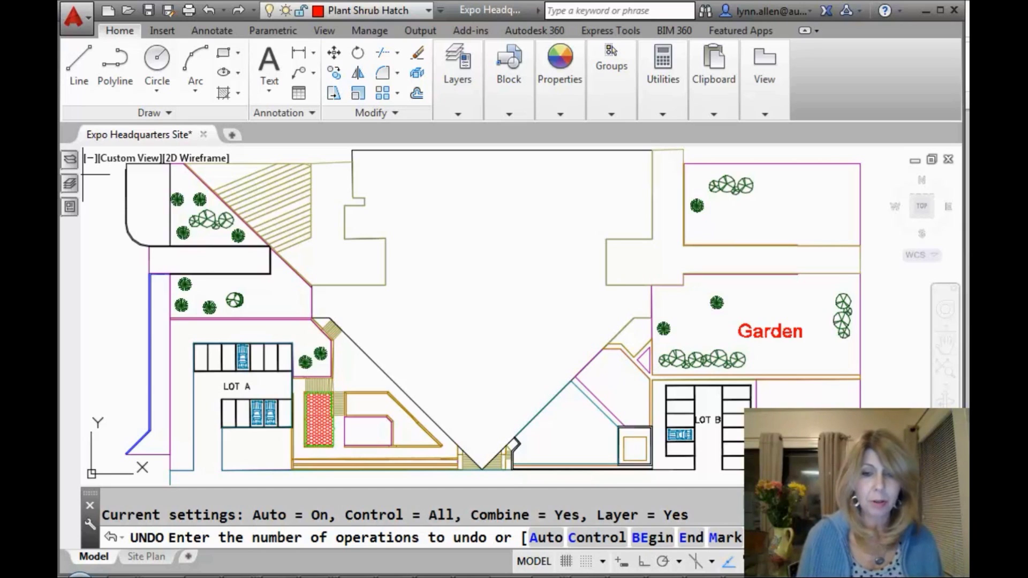
text(c)
key(Return)
text(l)
key(Return)
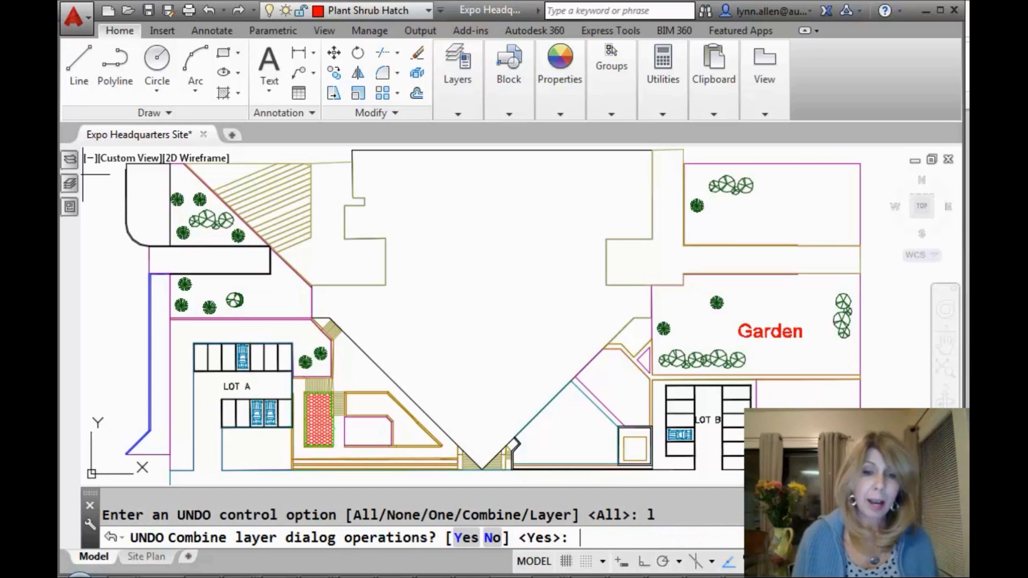
text(n)
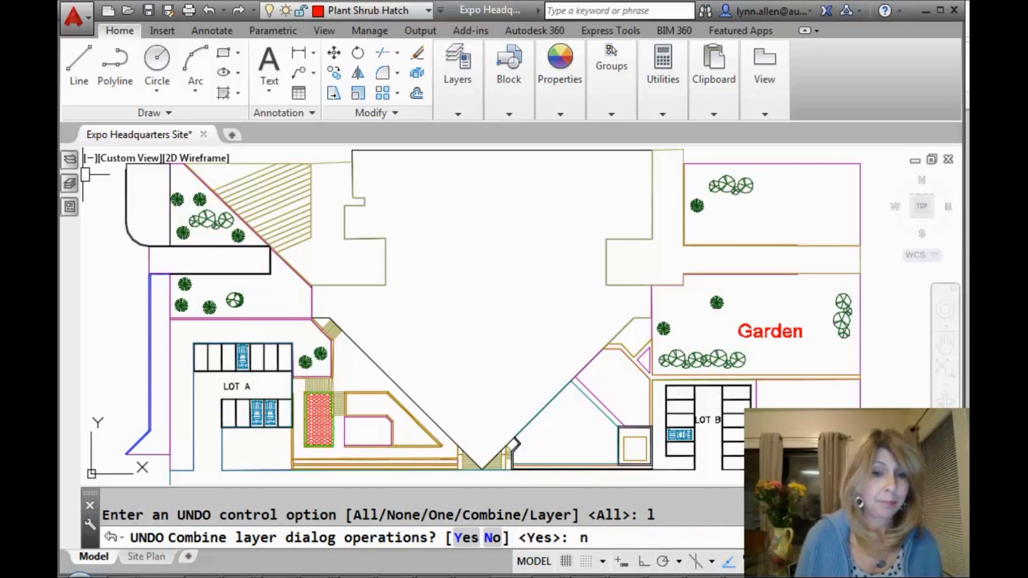
key(Return)
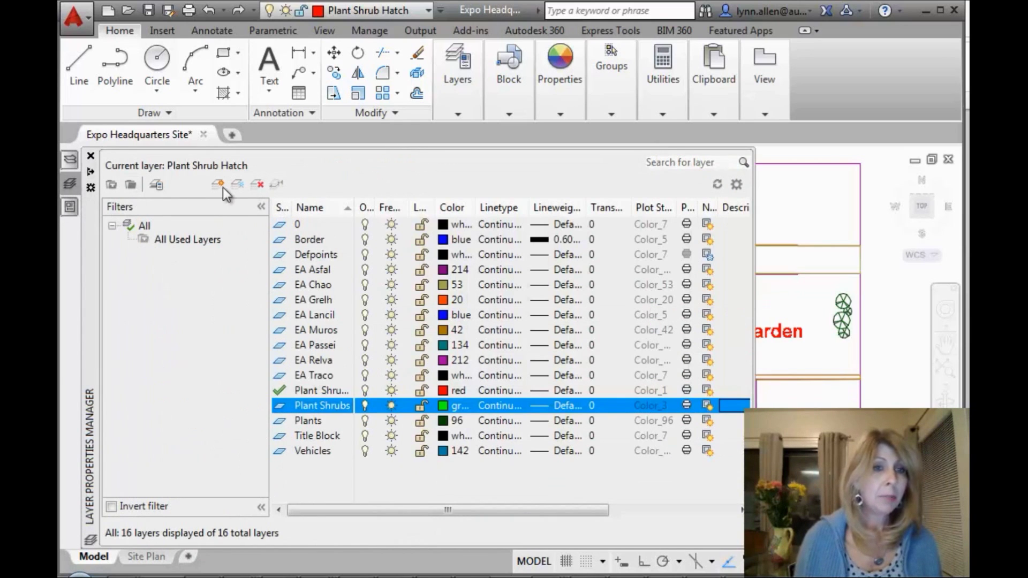
Add new layers named 4, 5 and 6, then close the Layer Properties Manager
click(217, 186)
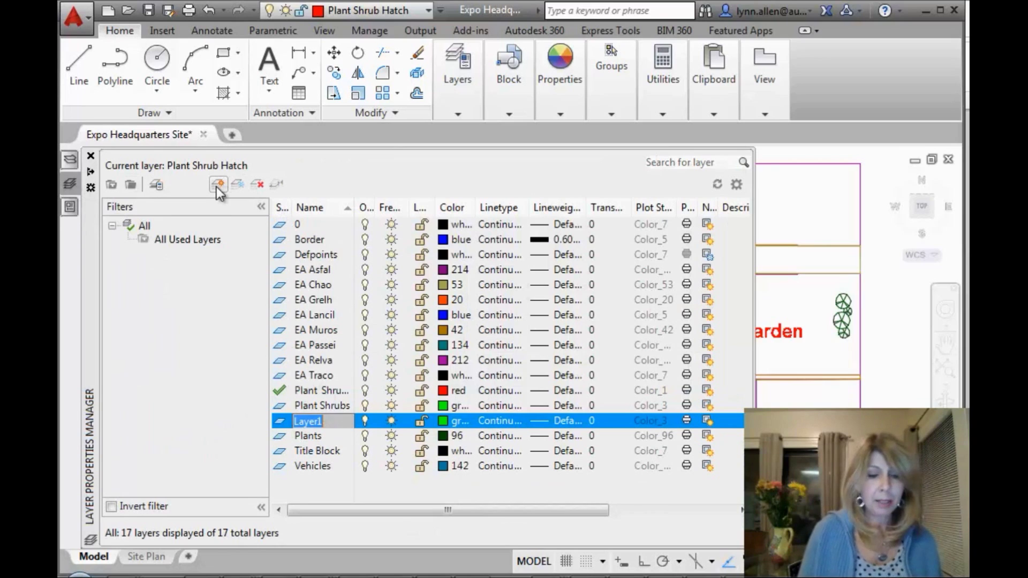
text(4,5)
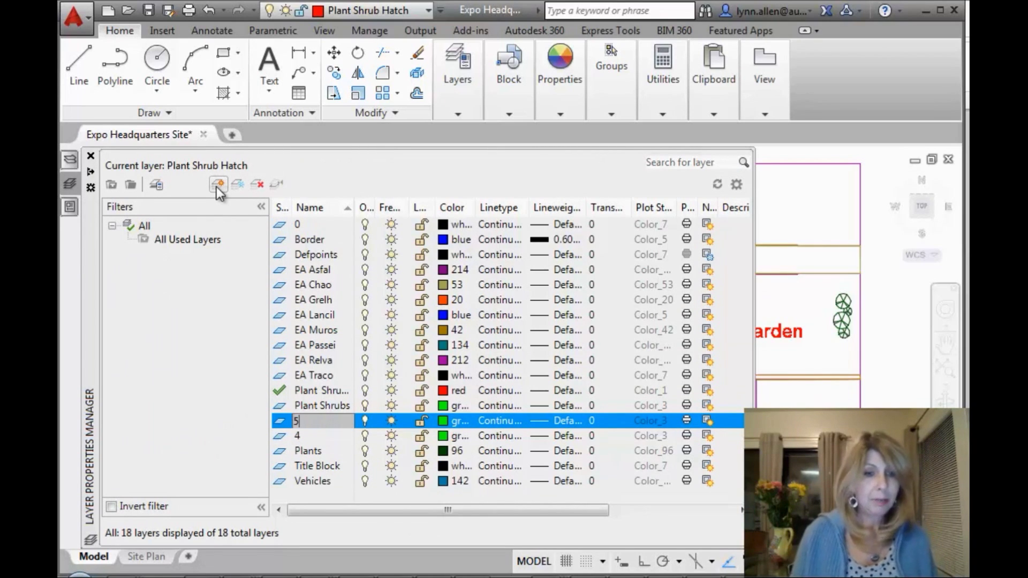
text(,6)
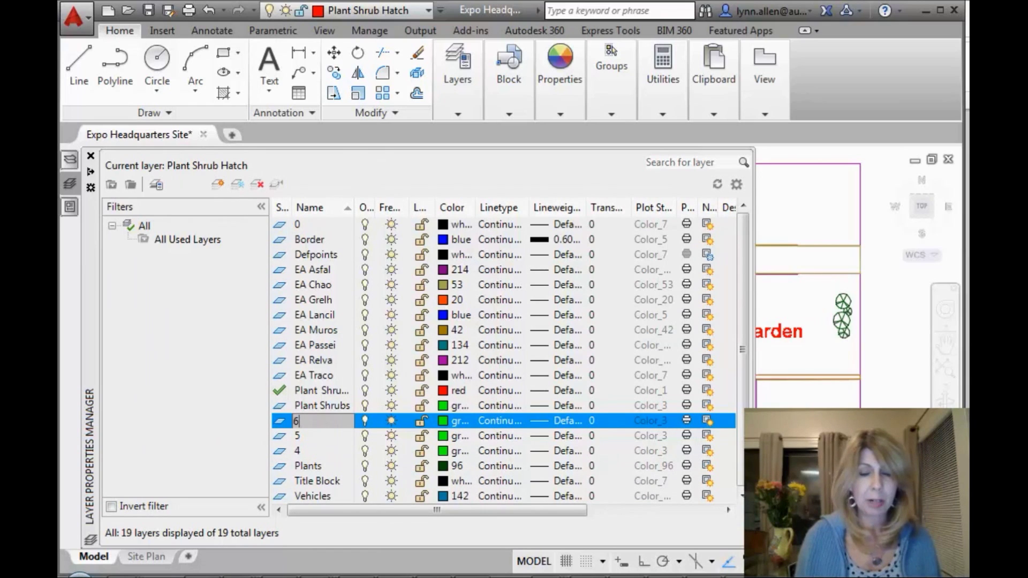
click(91, 156)
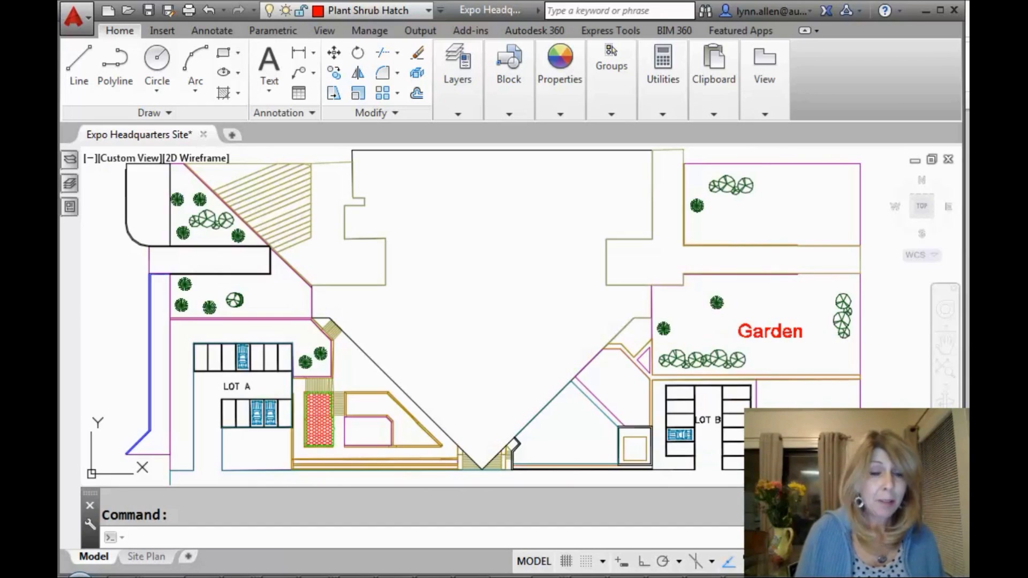
Undo the last layer change with U and reopen the layer list to confirm layers 4 and 5 remain
text(u)
key(Return)
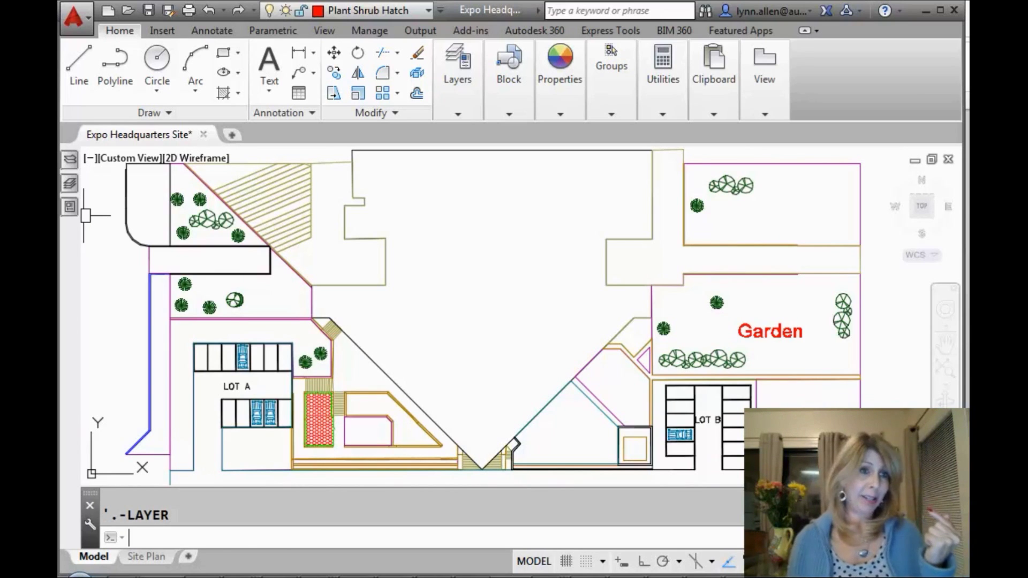
click(80, 189)
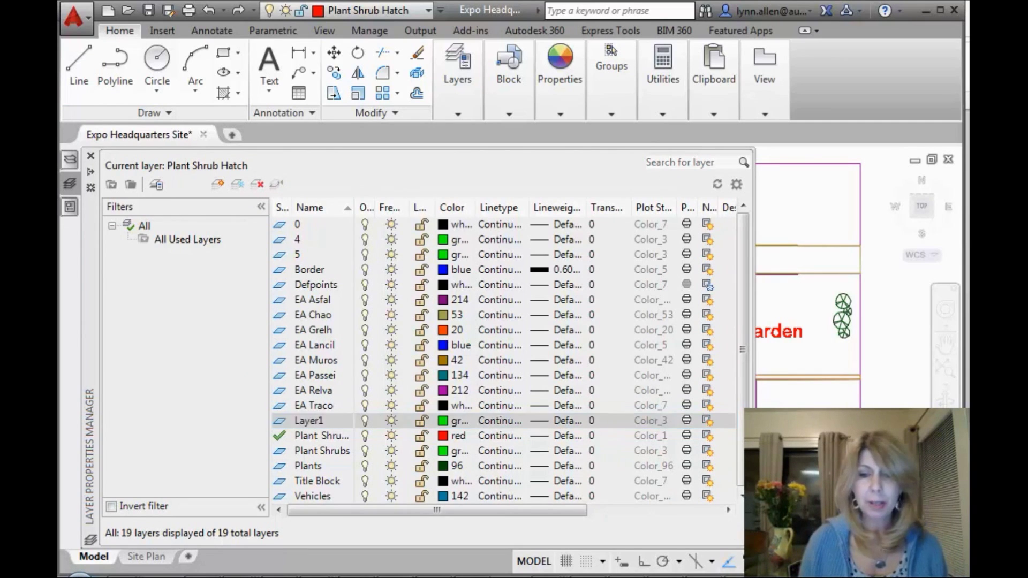
Close the Layer Properties Manager with Ctrl+9 to return to the site plan
key(ctrl+9)
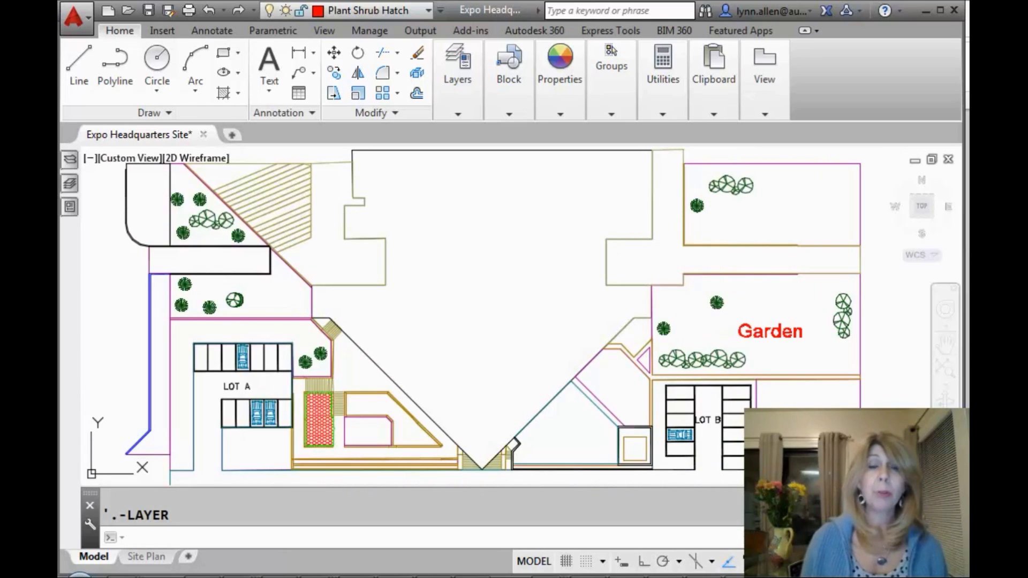